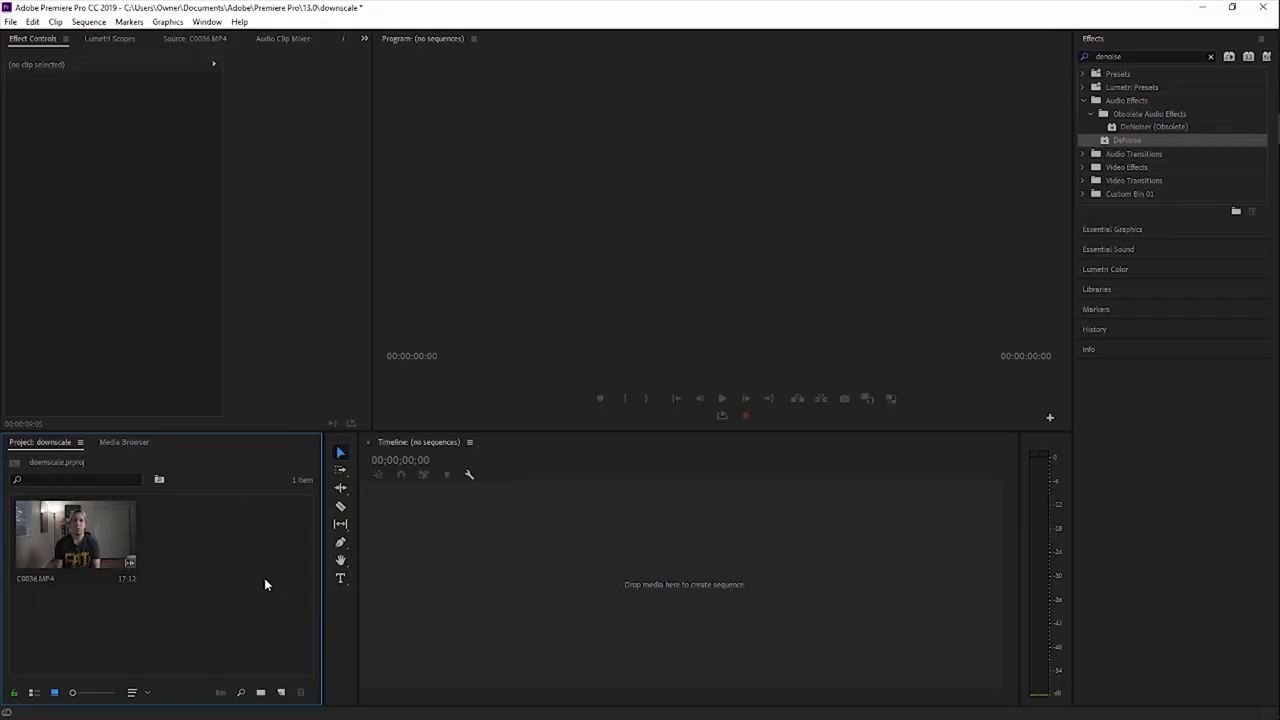
# Duplicate C0036.MP4 as C0036.MP4 Copy 01 and select both clips.
pyautogui.click(101, 541)
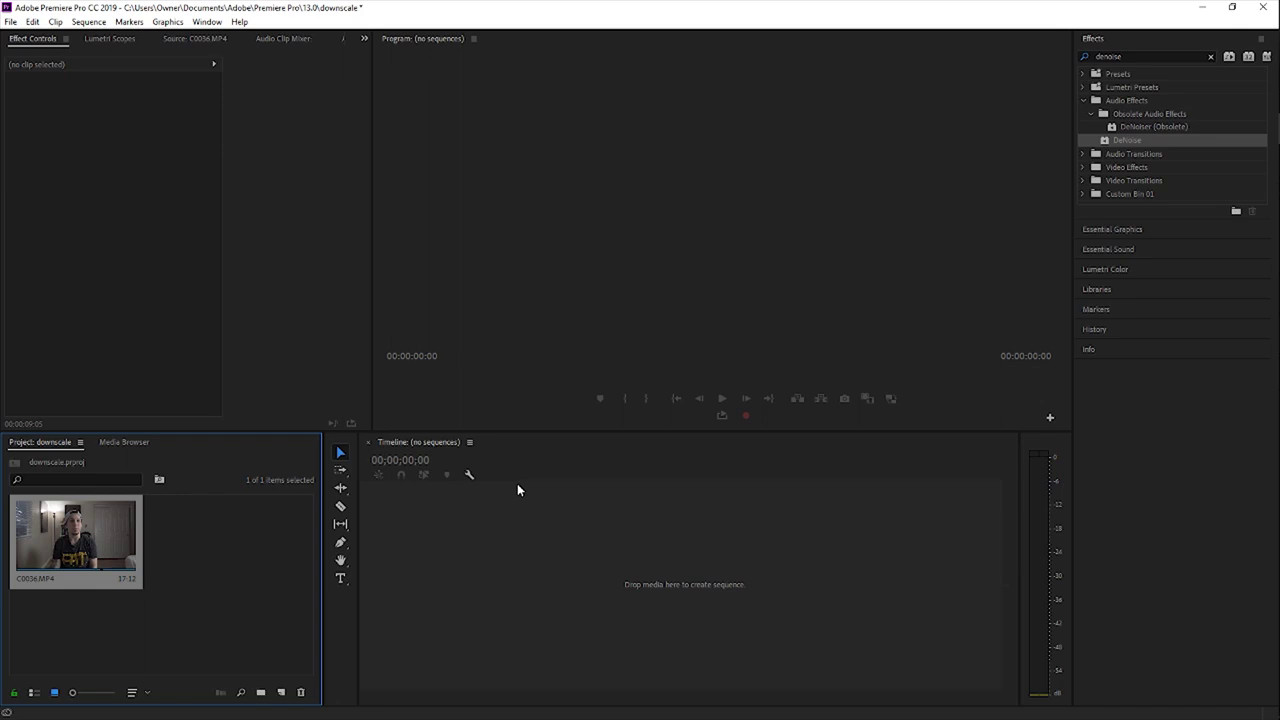
pyautogui.rightClick(90, 545)
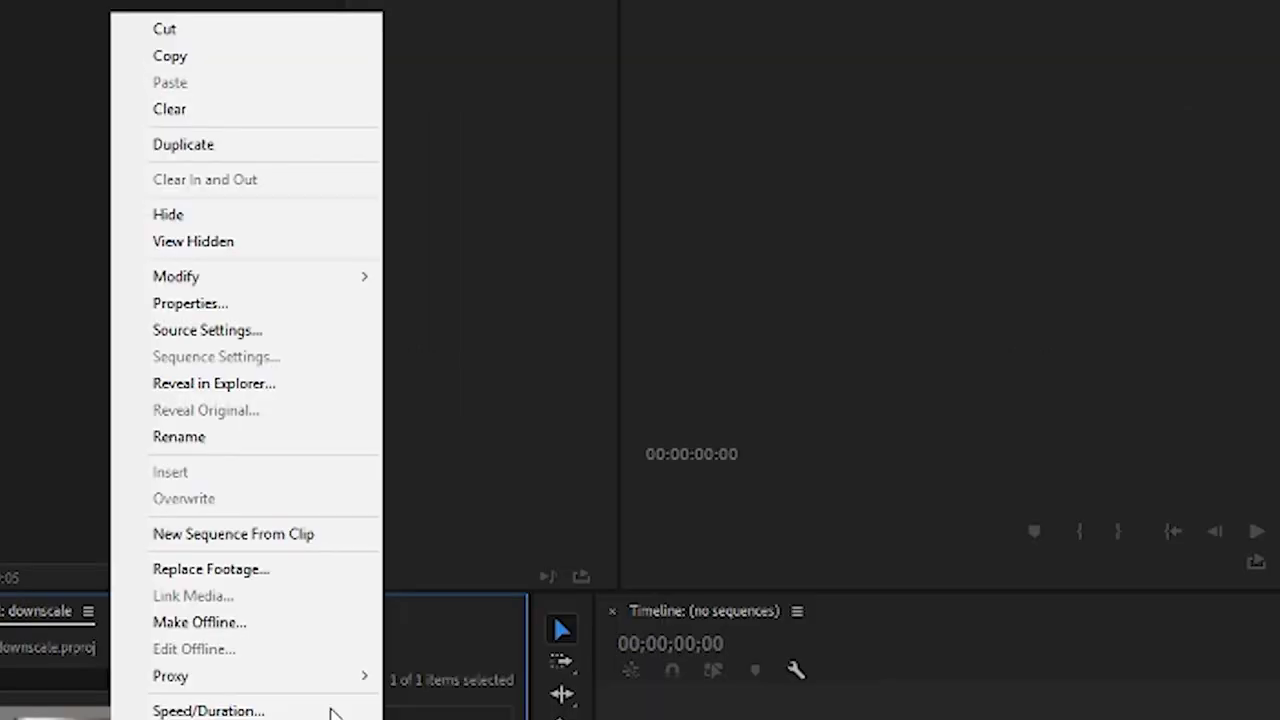
pyautogui.click(266, 145)
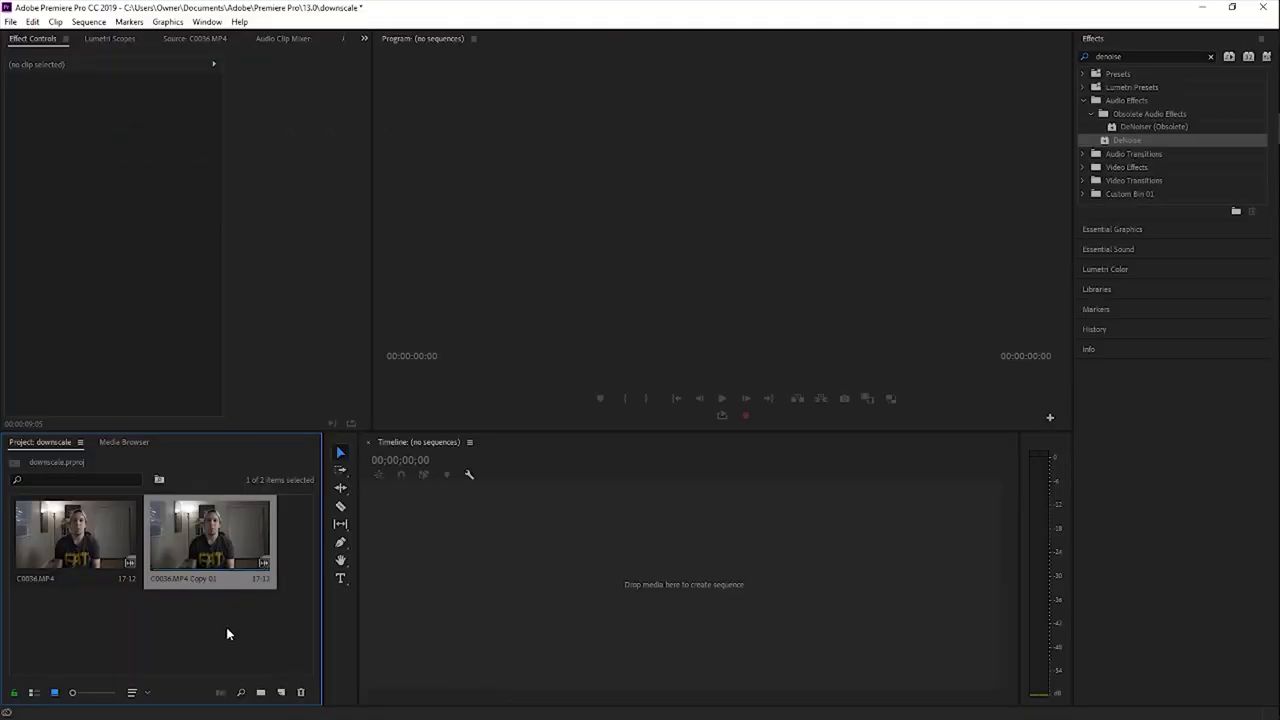
pyautogui.click(226, 627)
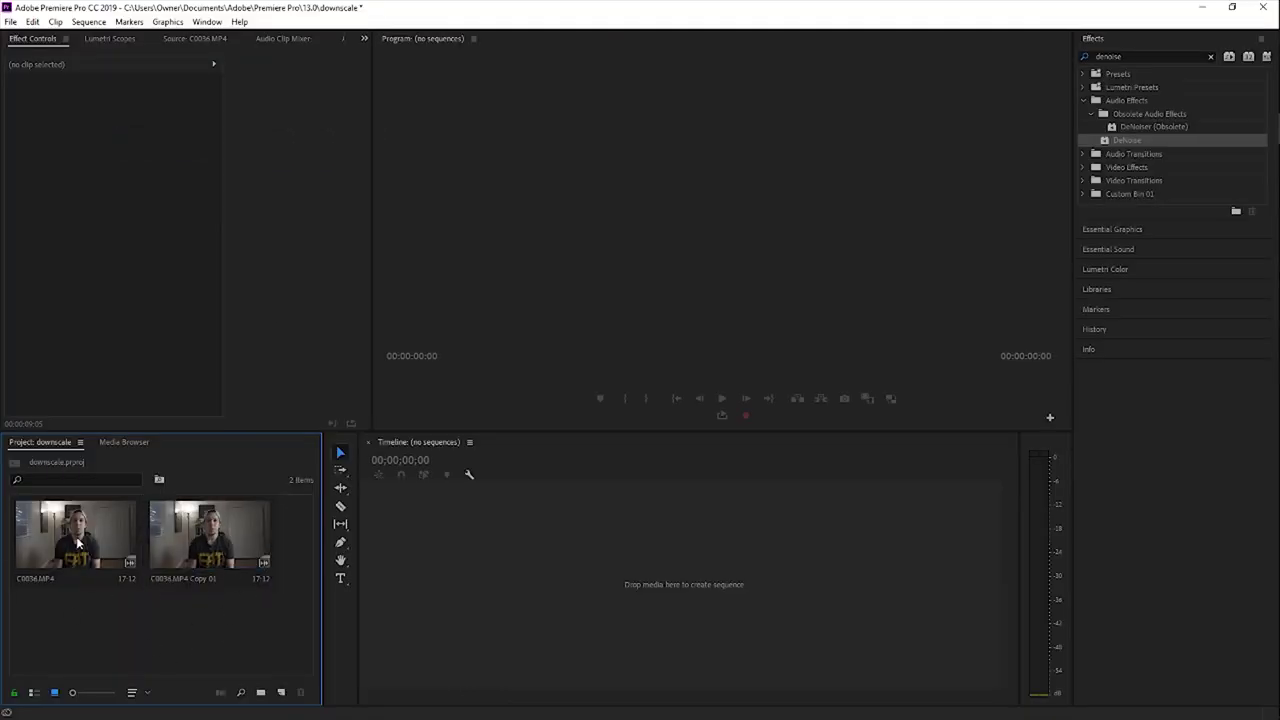
pyautogui.moveTo(276, 610); pyautogui.dragTo(10, 496)
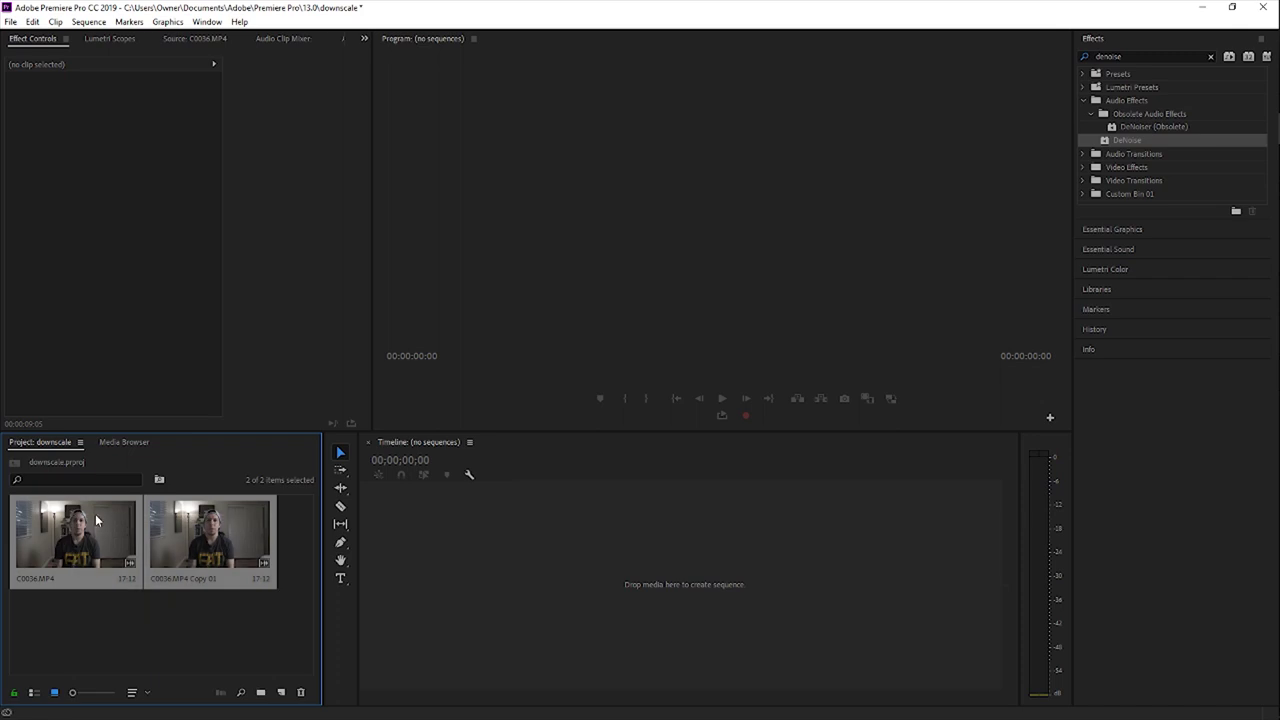
# Combine both clips into the C0036.MP4Multicam source sequence and make a C0036 sequence from it.
pyautogui.rightClick(95, 514)
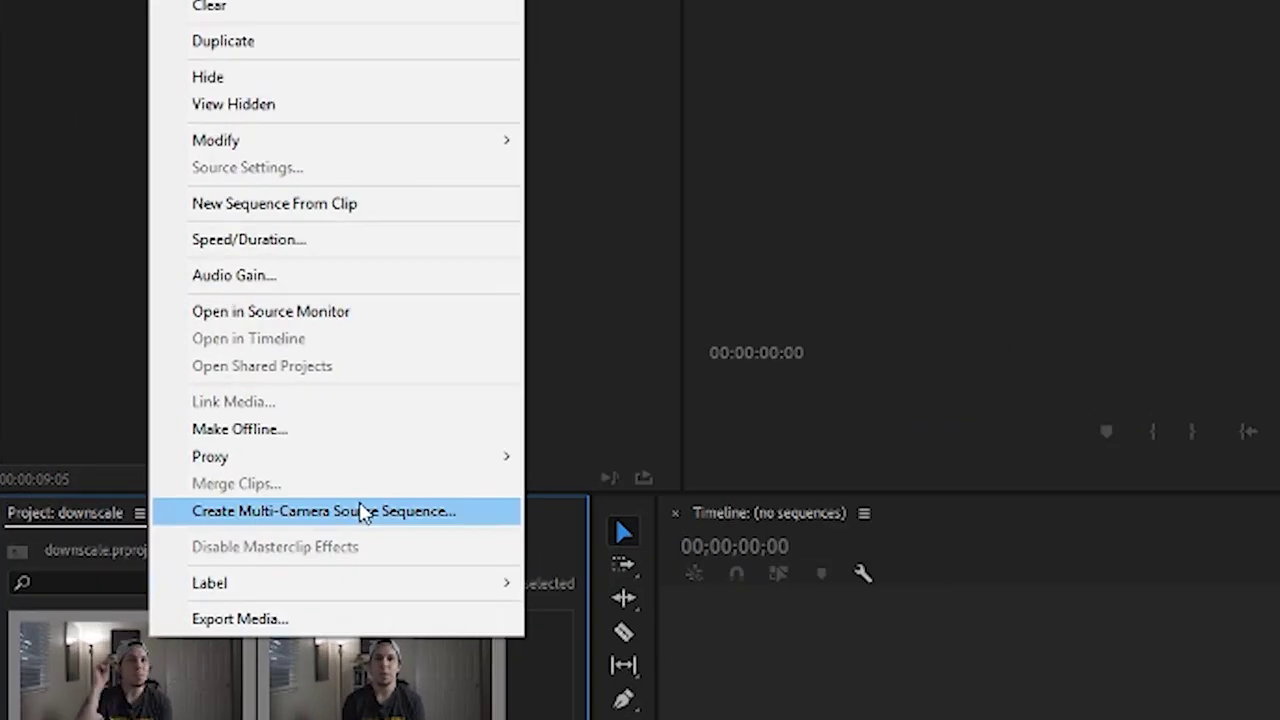
pyautogui.click(377, 514)
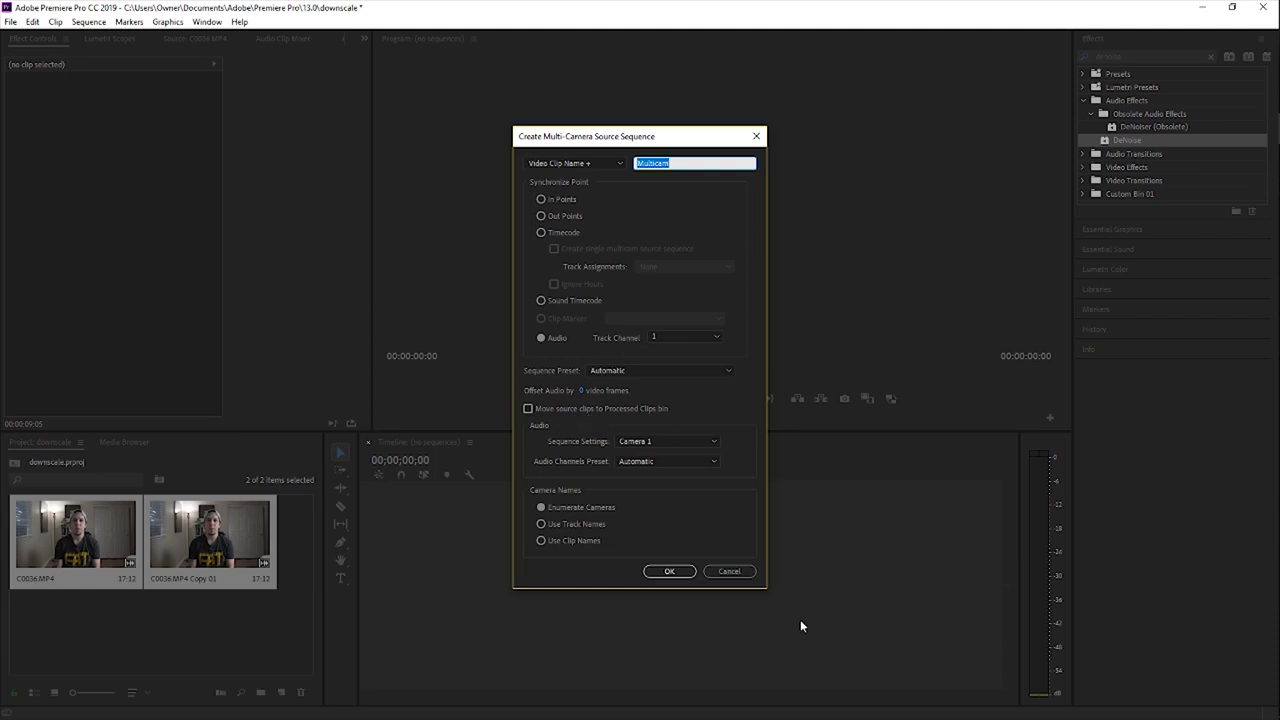
pyautogui.click(656, 571)
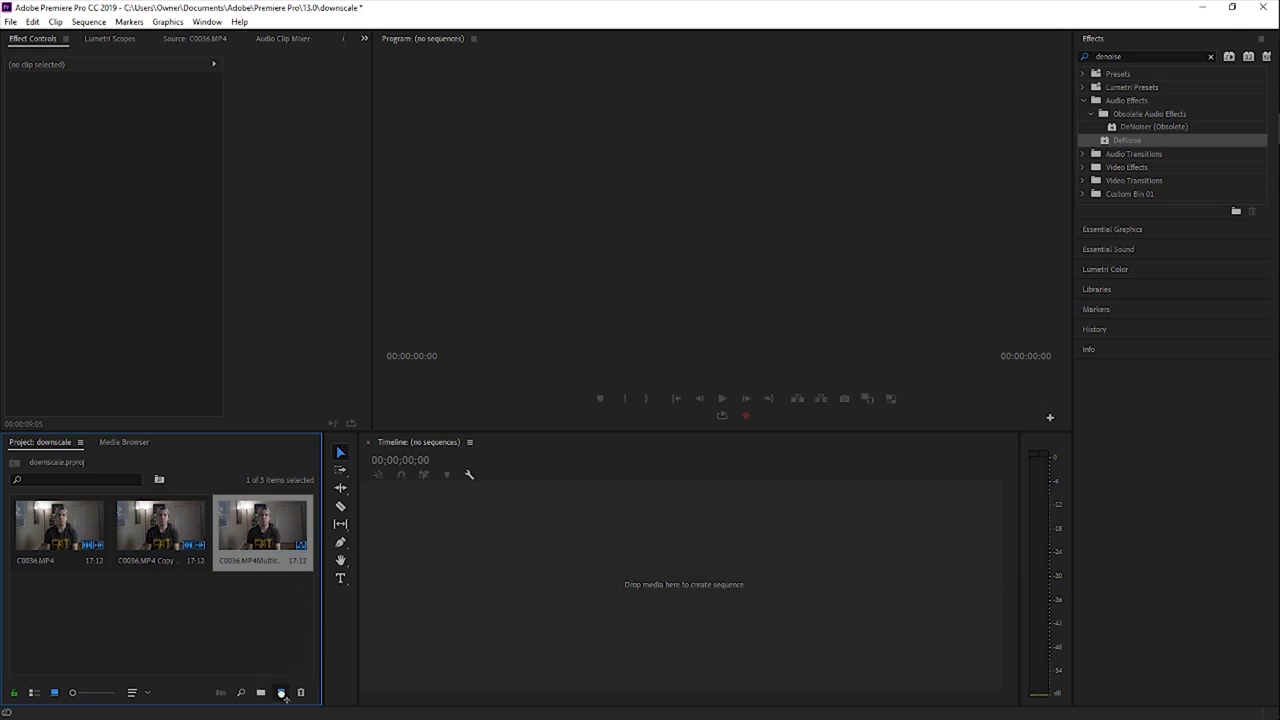
pyautogui.moveTo(284, 696); pyautogui.dragTo(282, 693)
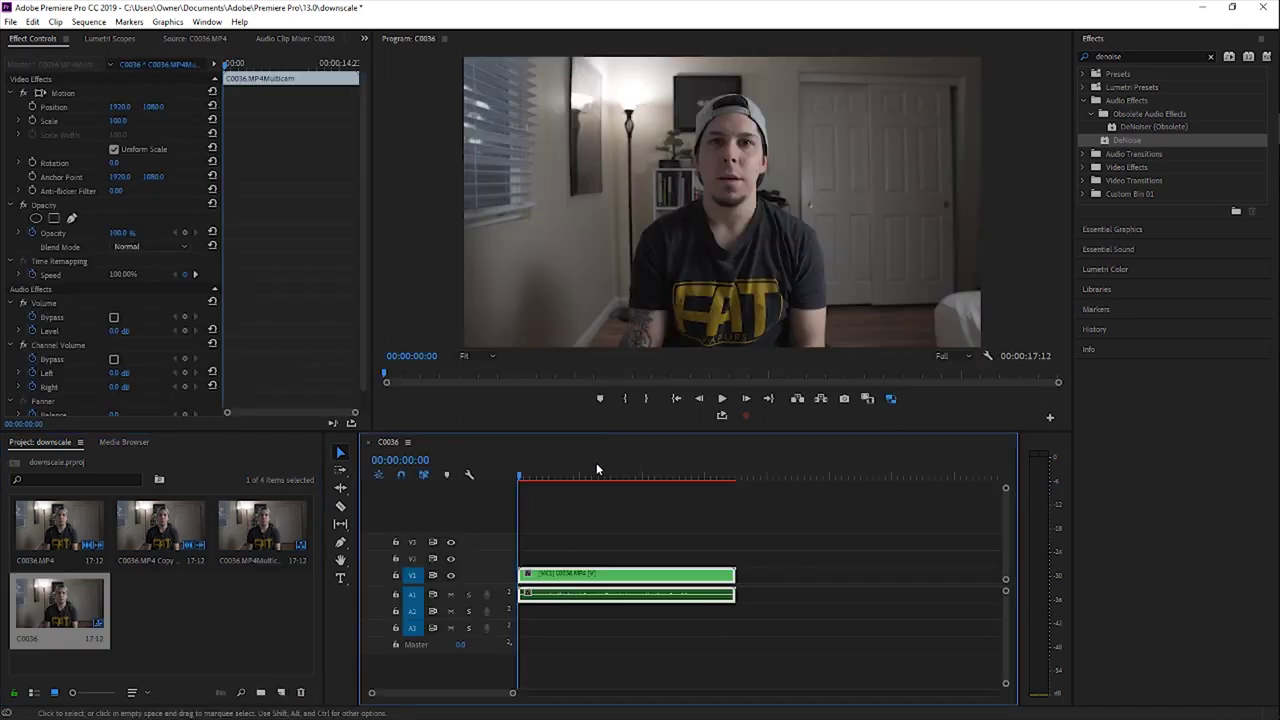
# Play back the C0036 sequence from its start to preview it.
pyautogui.click(538, 475)
pyautogui.press('Home')
pyautogui.press('space')
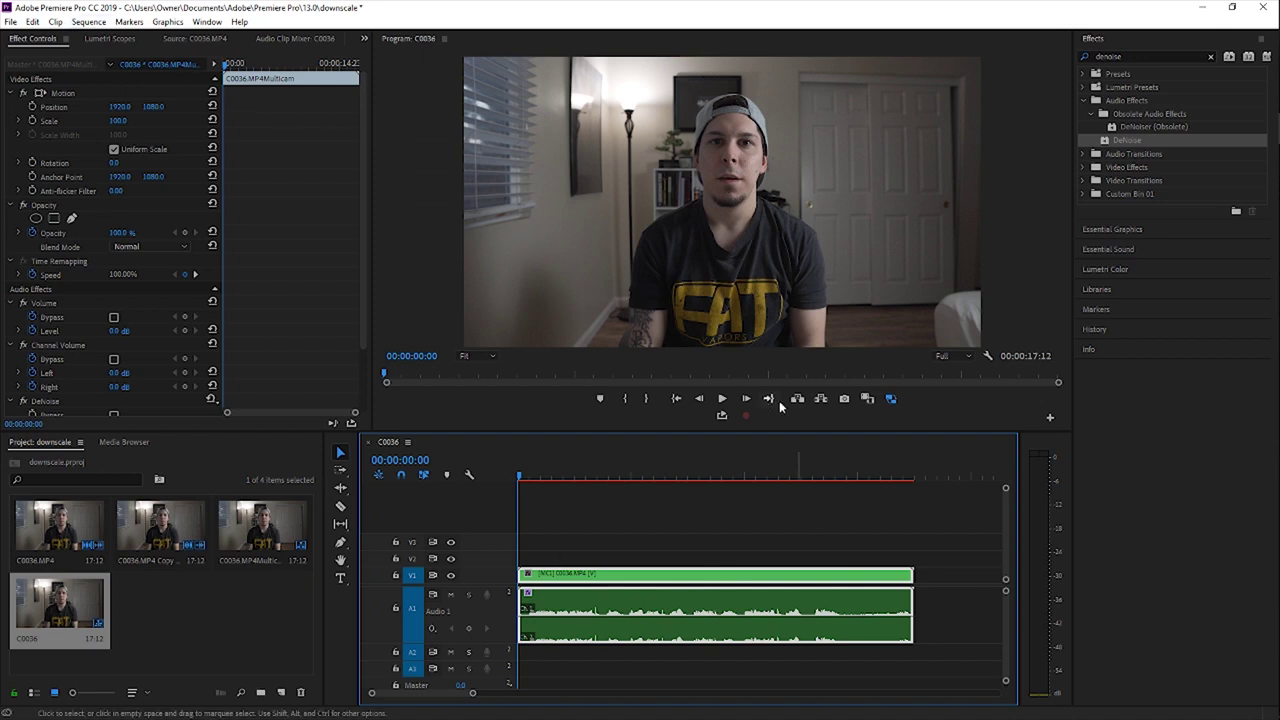
pyautogui.click(87, 24)
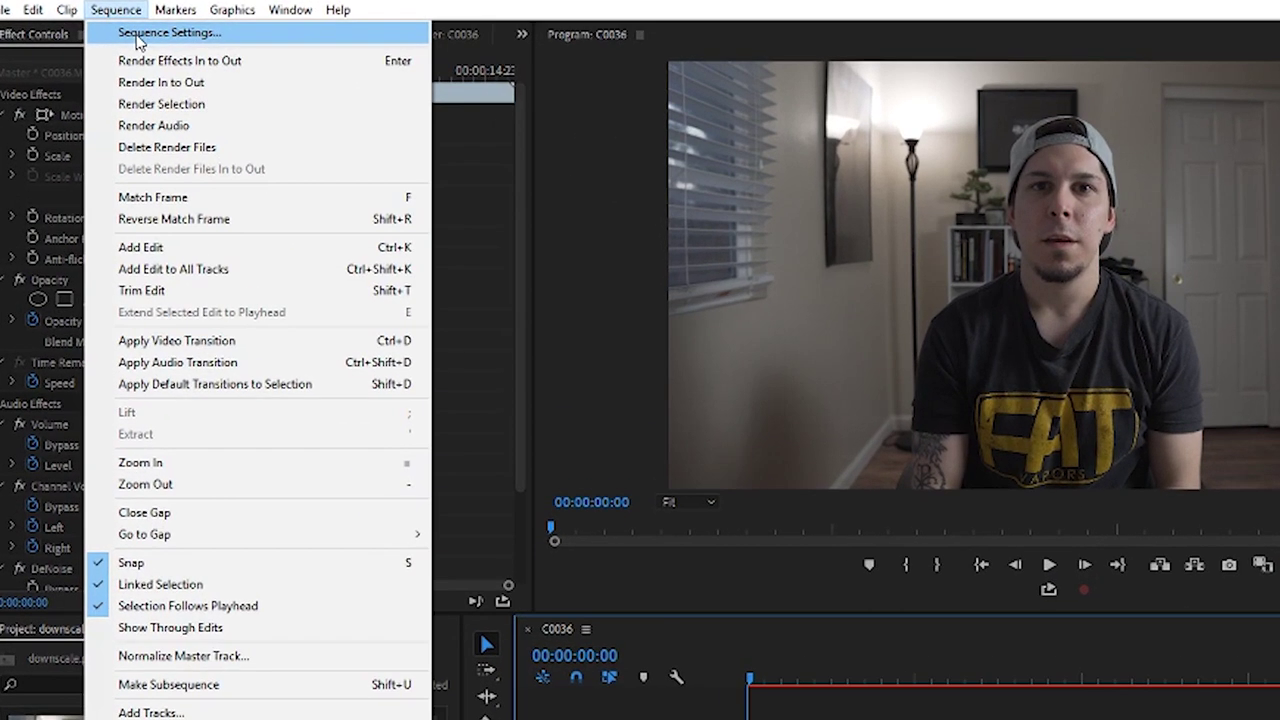
# Change the C0036 sequence frame size to 1920 x 1080.
pyautogui.click(136, 36)
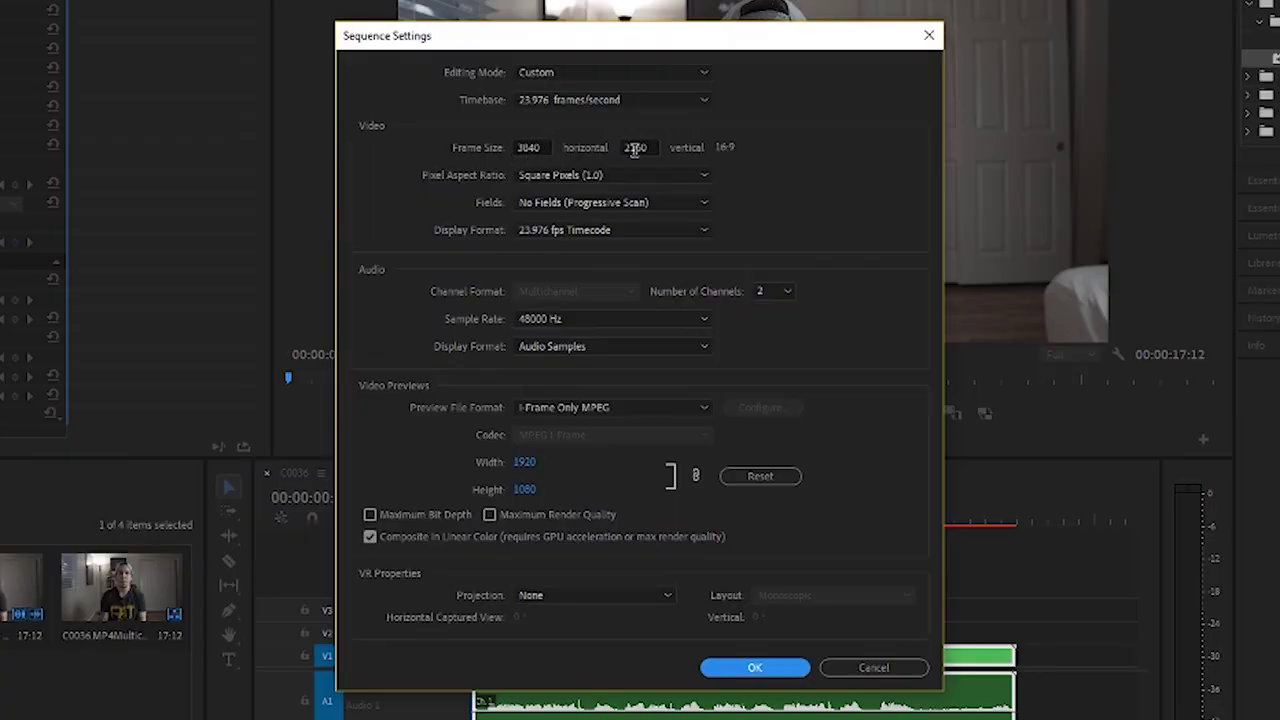
pyautogui.click(540, 147)
pyautogui.write('1920')
pyautogui.press('Tab')
pyautogui.write('1080')
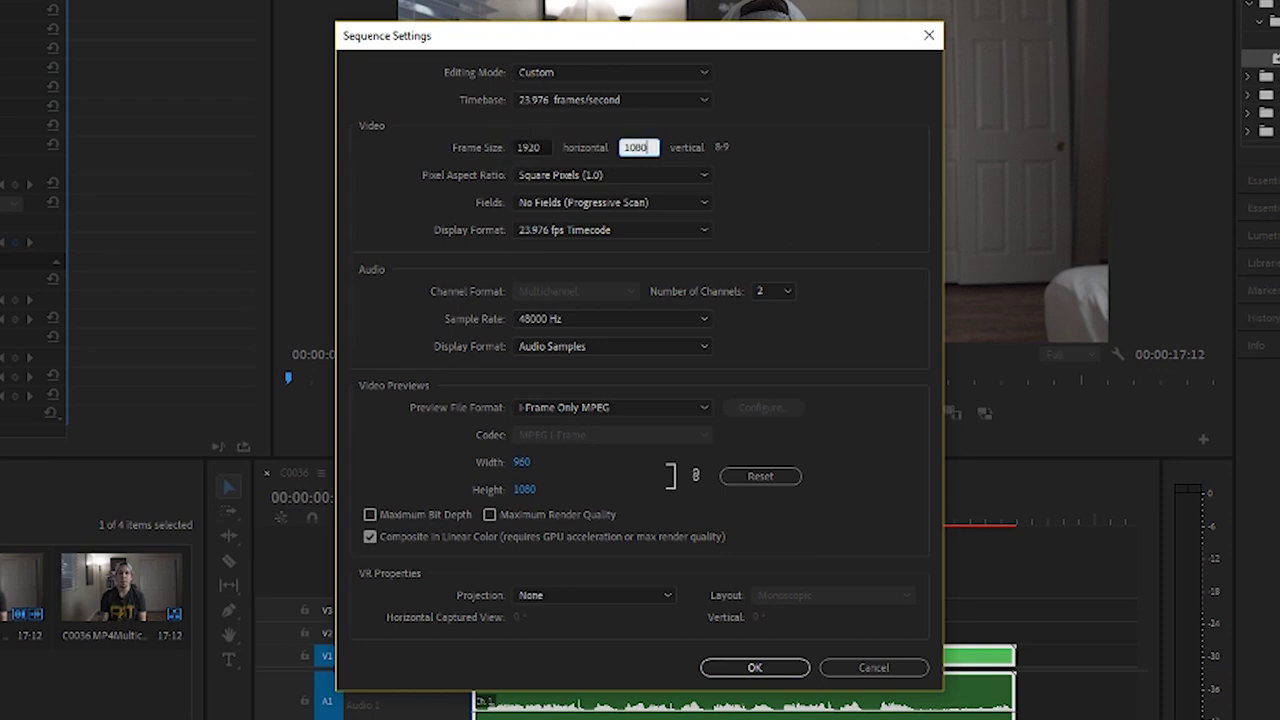
pyautogui.press('Return')
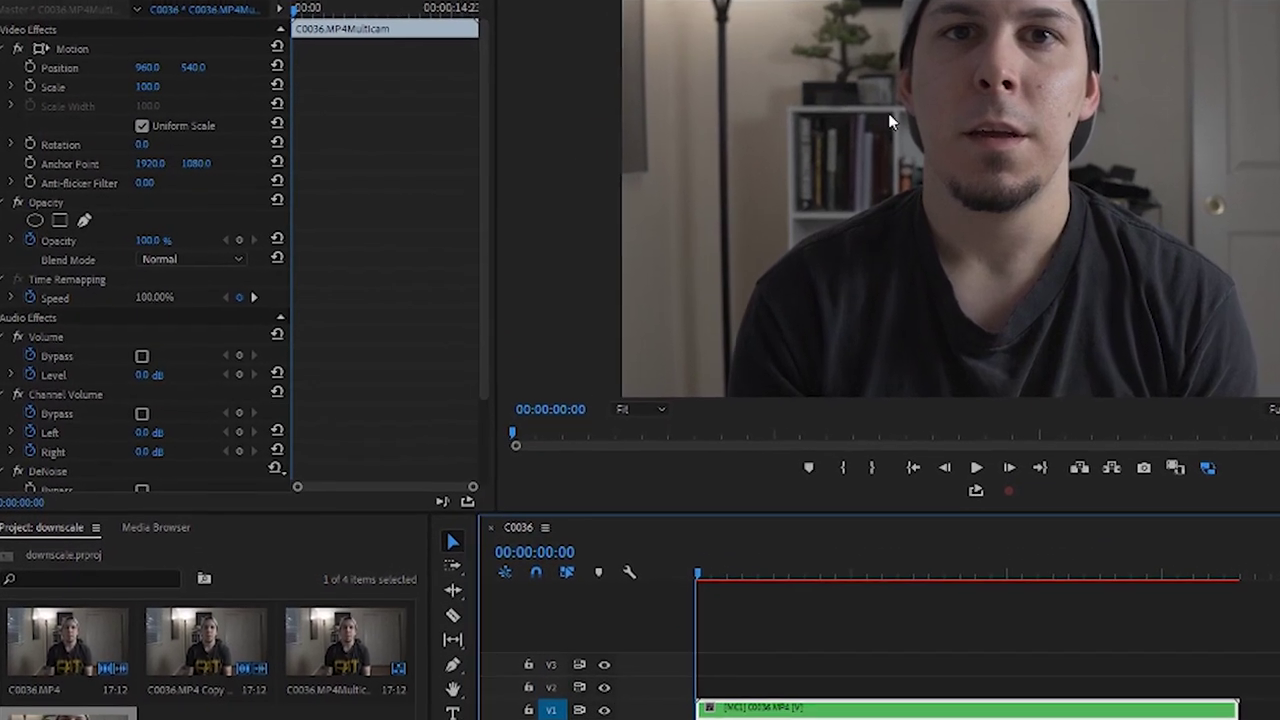
# Scale the multicam clip to 50 so the whole frame fits.
pyautogui.click(150, 85)
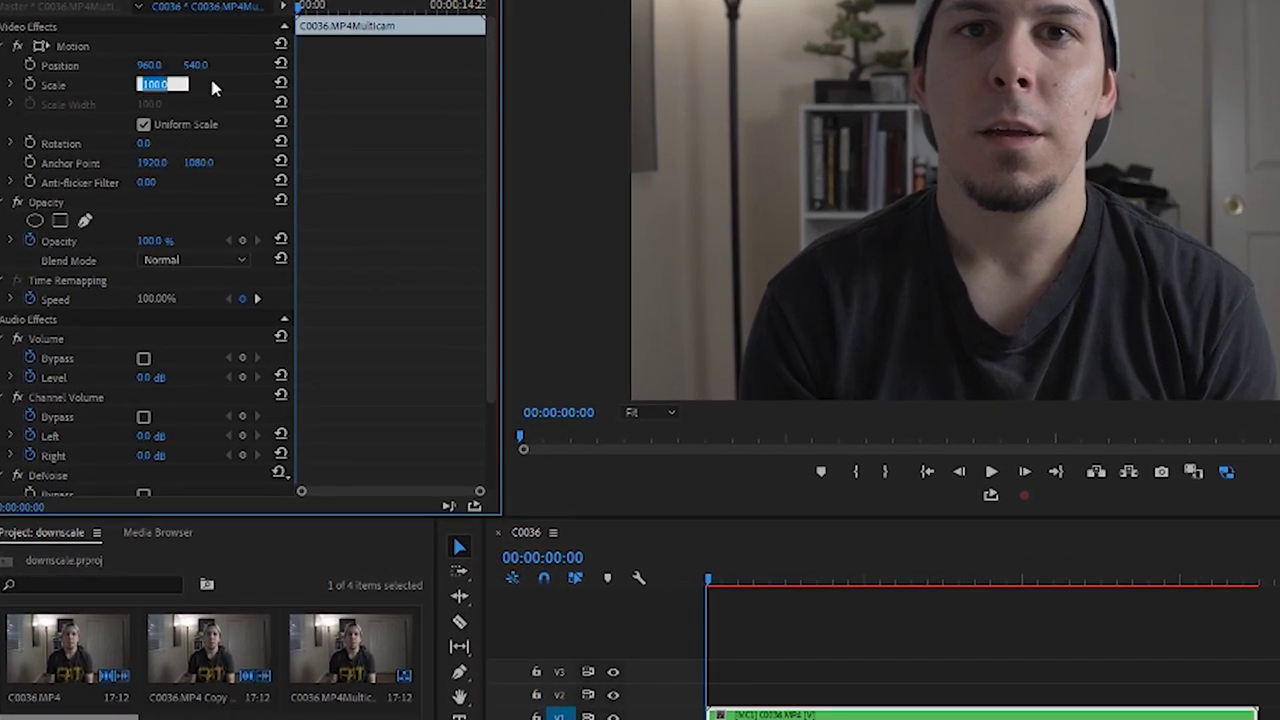
pyautogui.write('50')
pyautogui.press('Return')
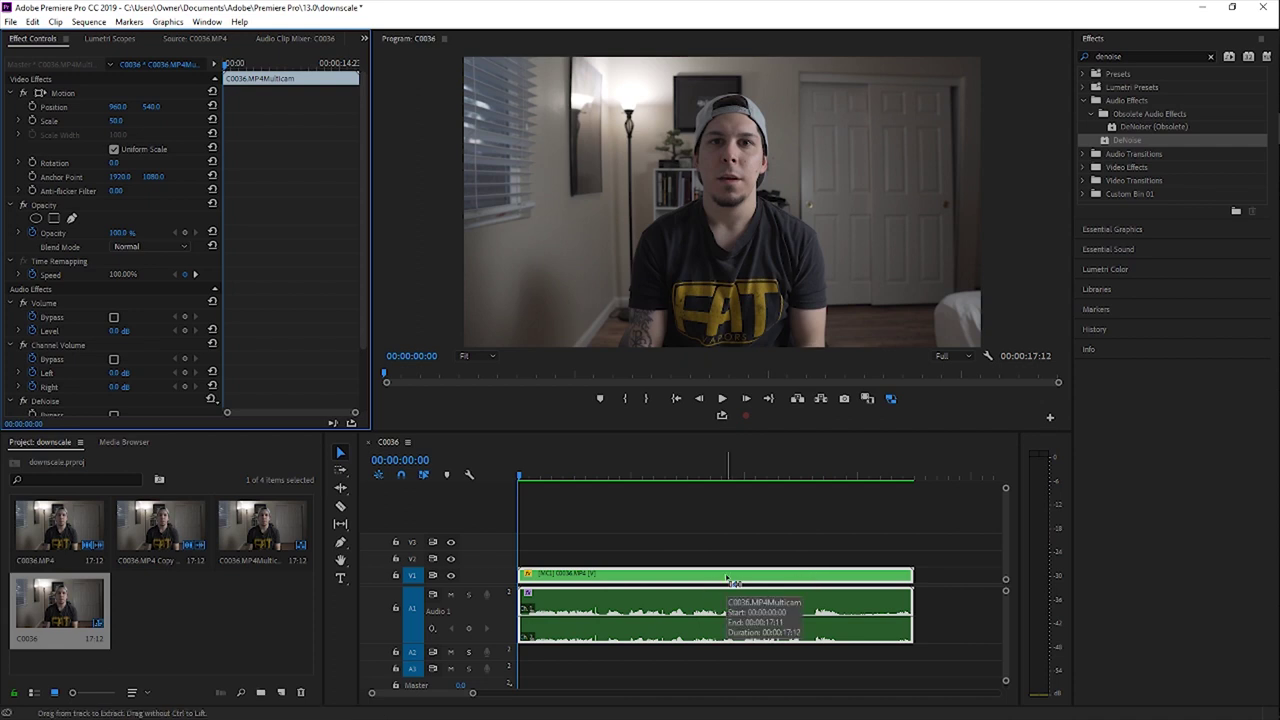
# Inside the nested C0036.MP4Multicam sequence, punch in the Copy 01 clip on V2 by raising its Scale.
pyautogui.doubleClick(678, 576)
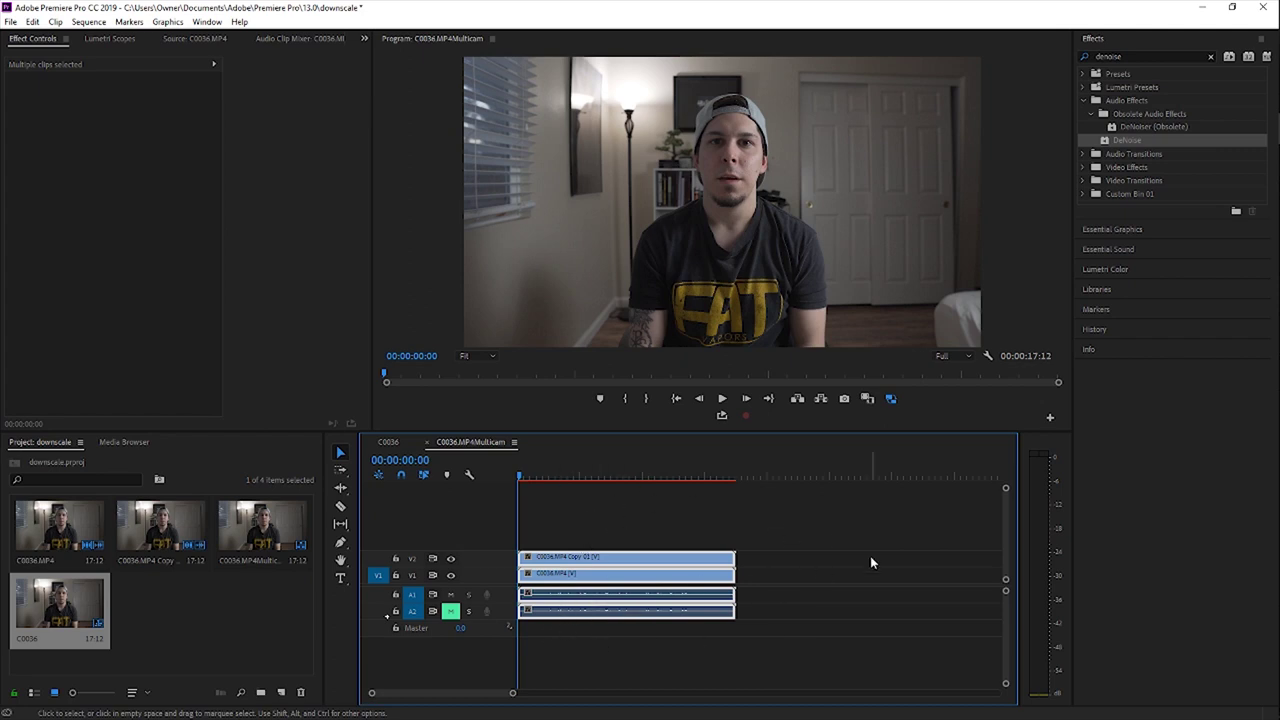
pyautogui.click(877, 595)
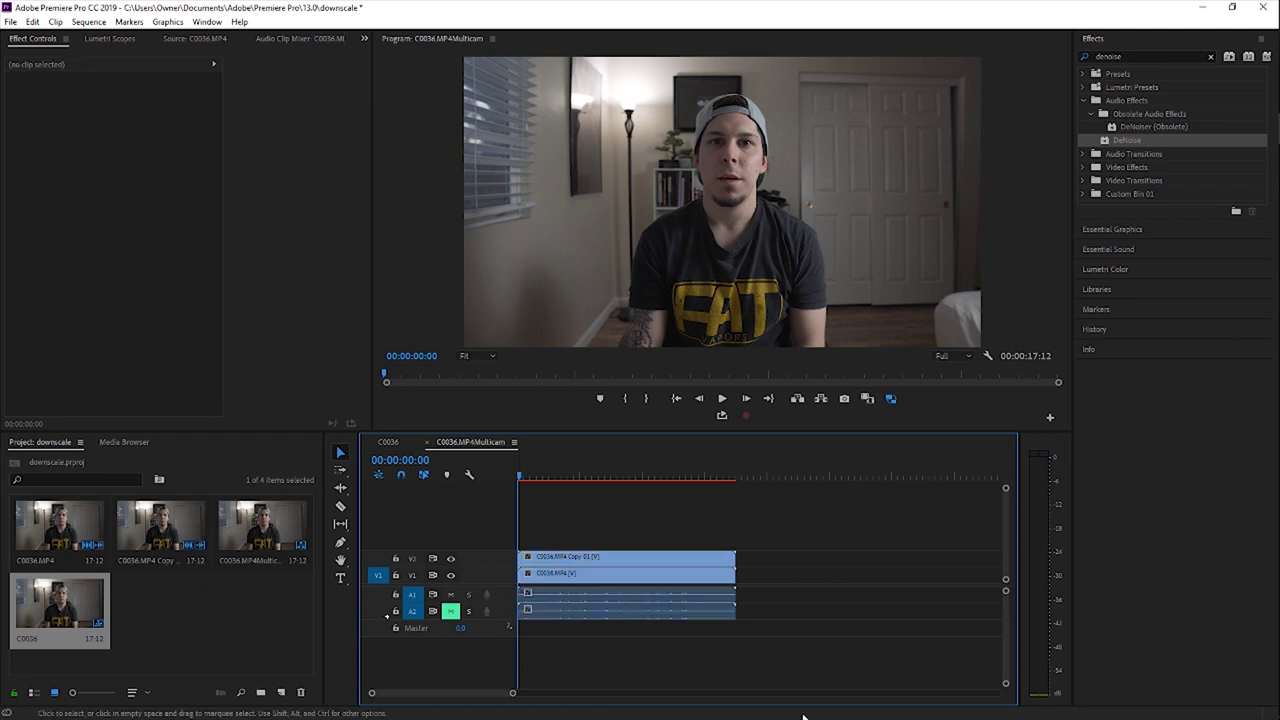
pyautogui.click(612, 556)
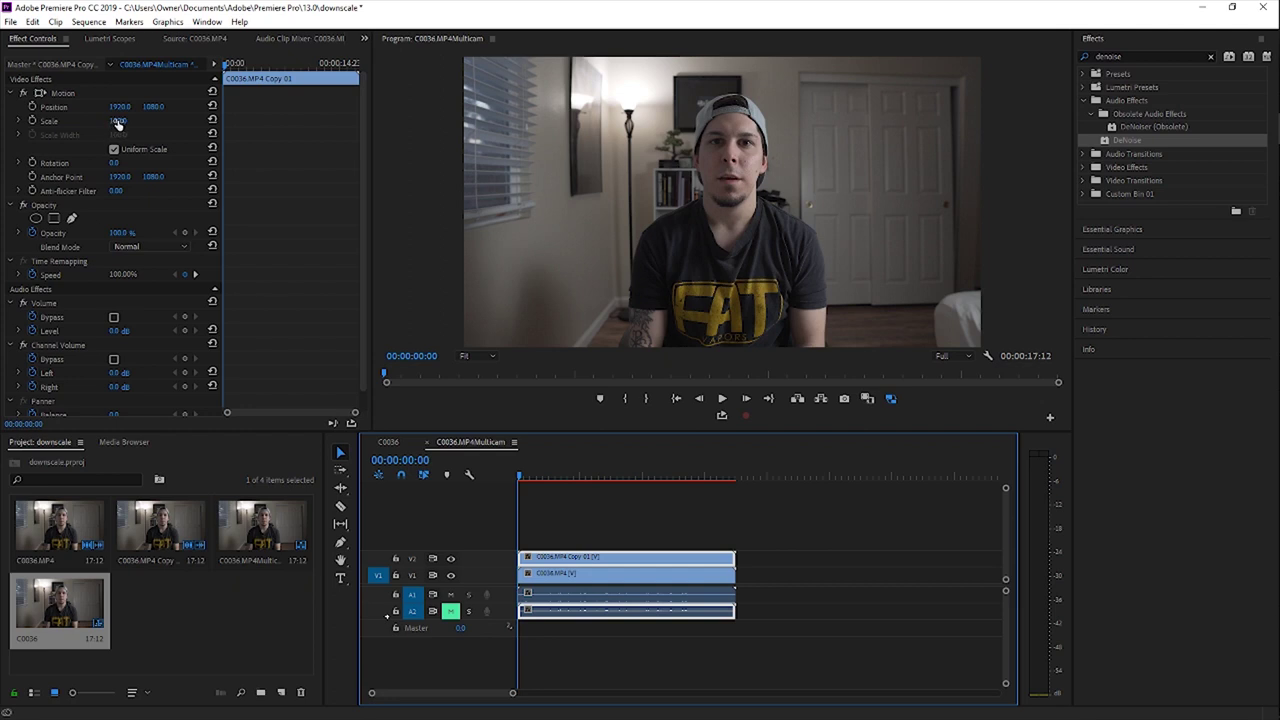
pyautogui.moveTo(117, 121); pyautogui.dragTo(155, 110)
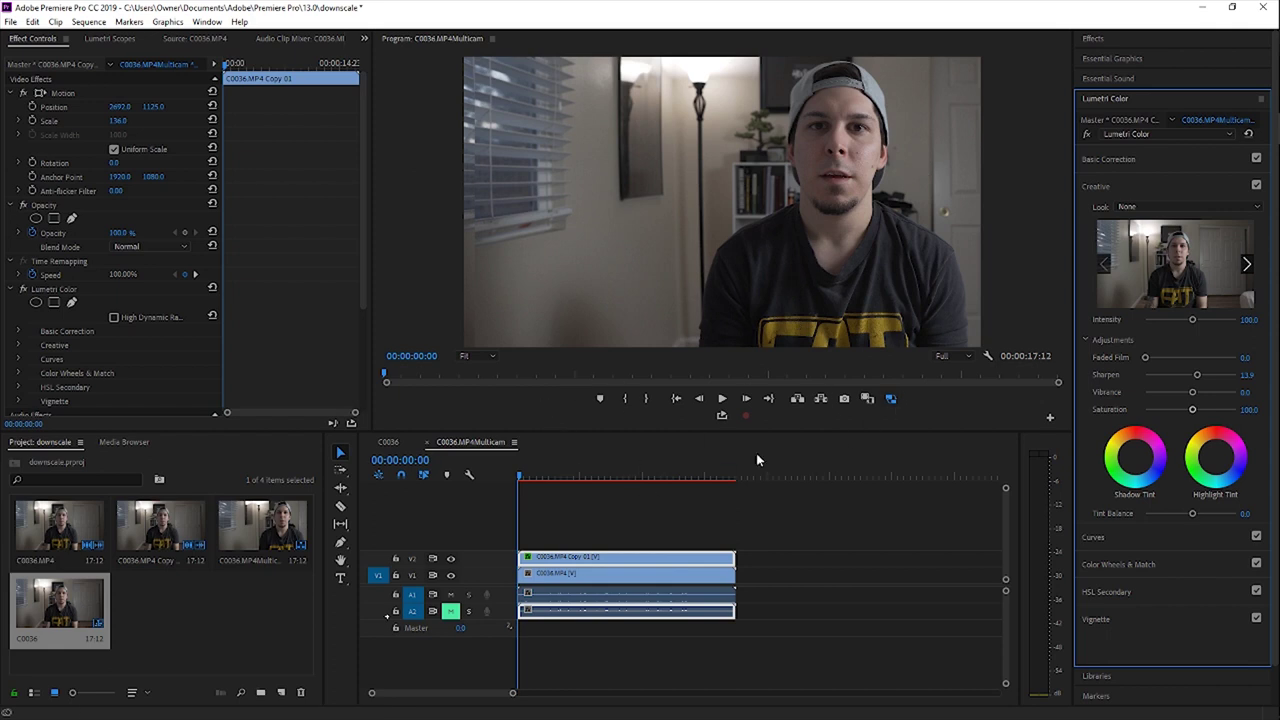
# Back in the C0036 sequence, turn on the Program monitor's Multi-Camera view.
pyautogui.click(400, 448)
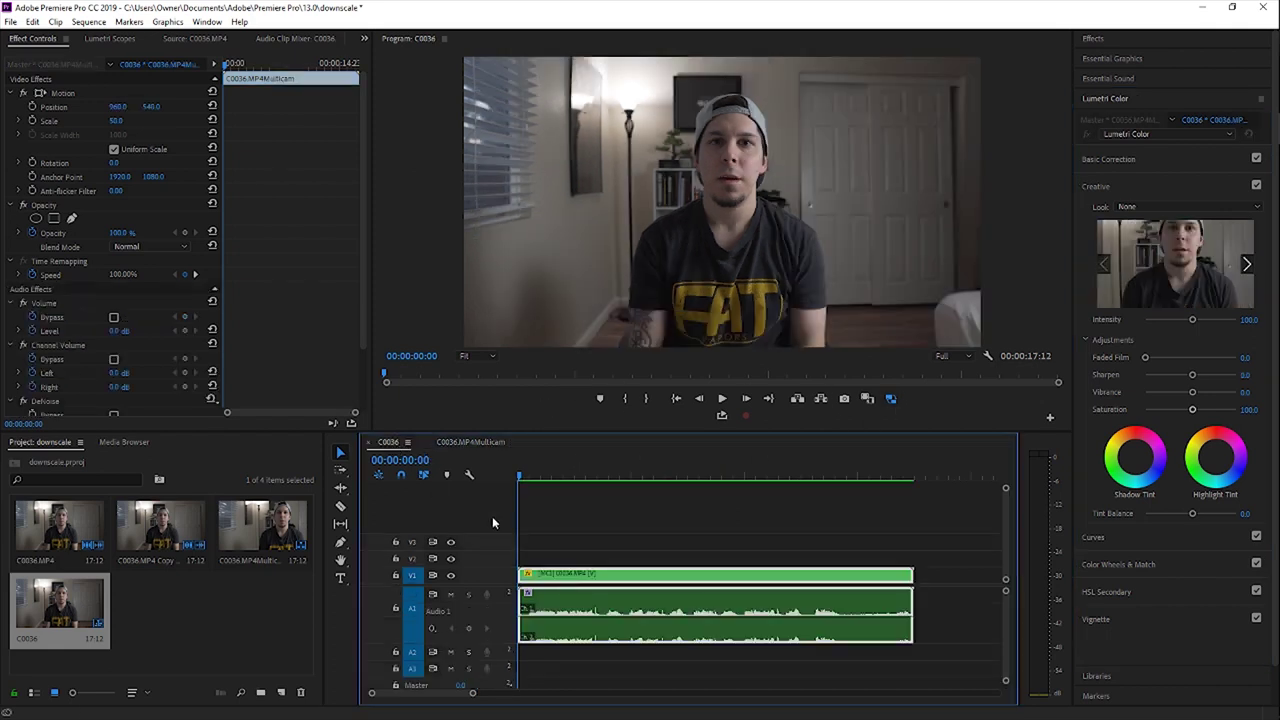
pyautogui.click(987, 355)
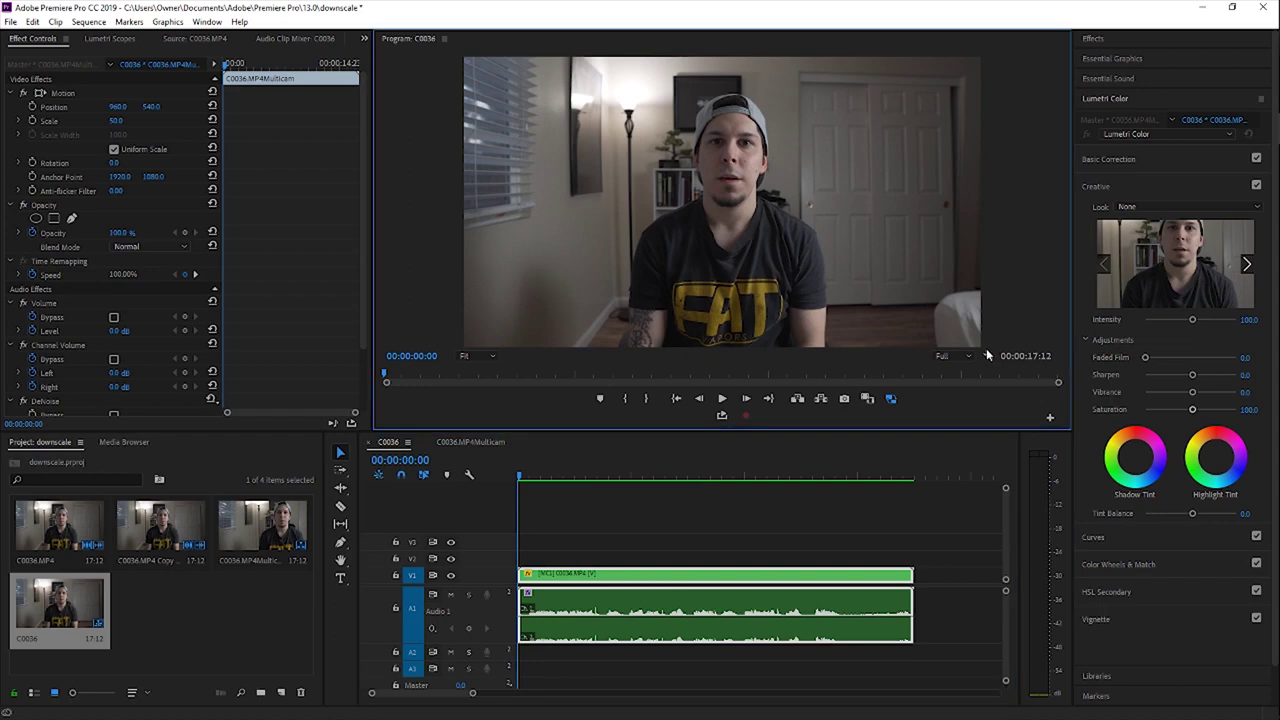
pyautogui.click(987, 355)
pyautogui.click(1024, 241)
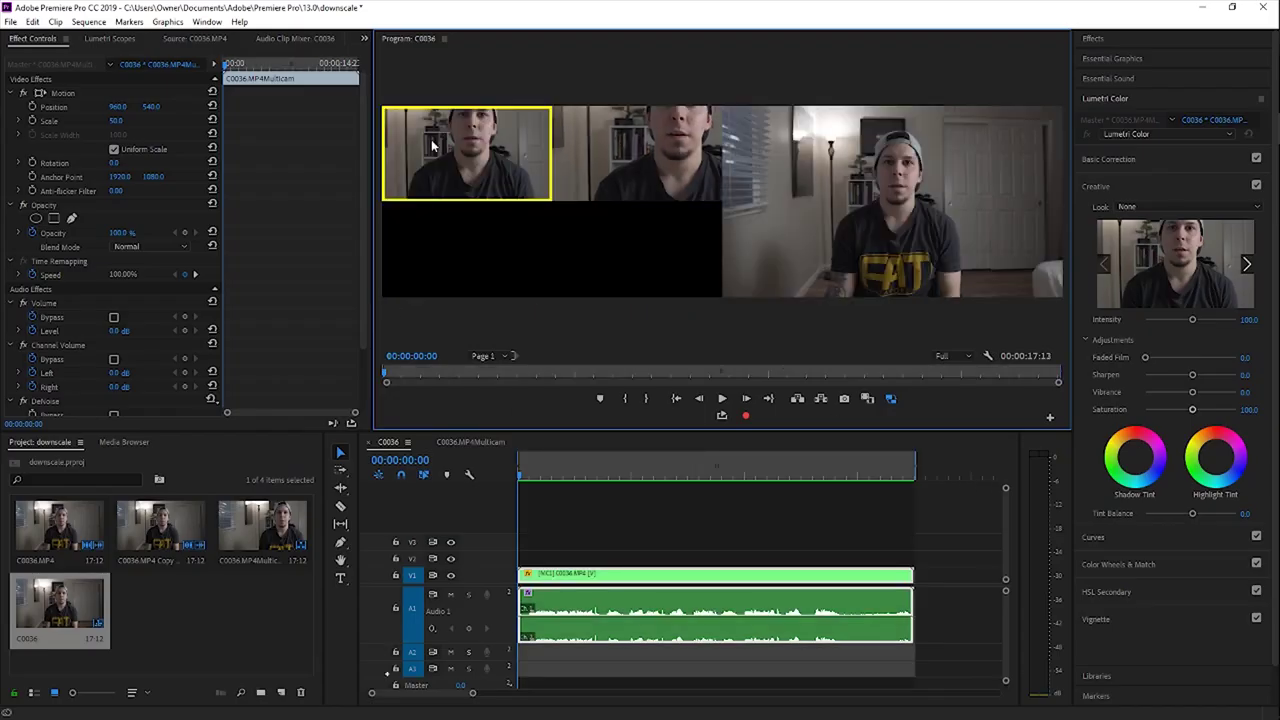
# Preview camera angles 1 and 2, ending on angle 1.
pyautogui.click(638, 168)
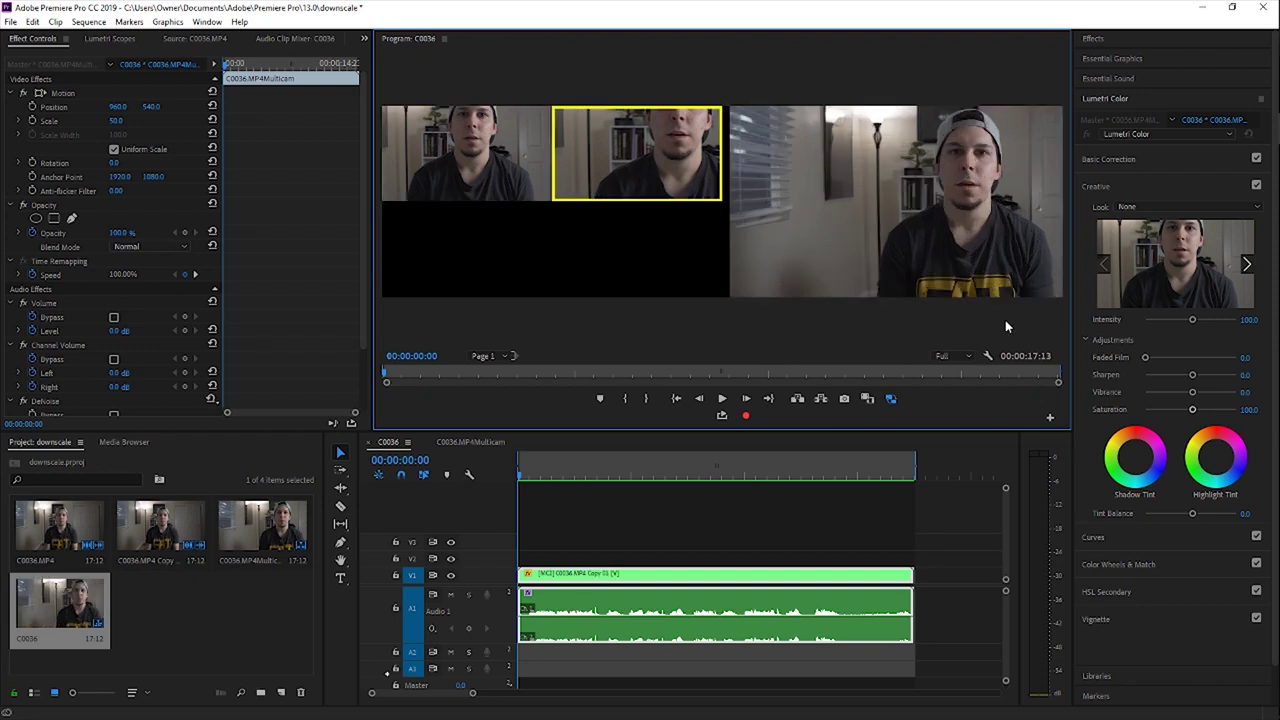
pyautogui.click(483, 150)
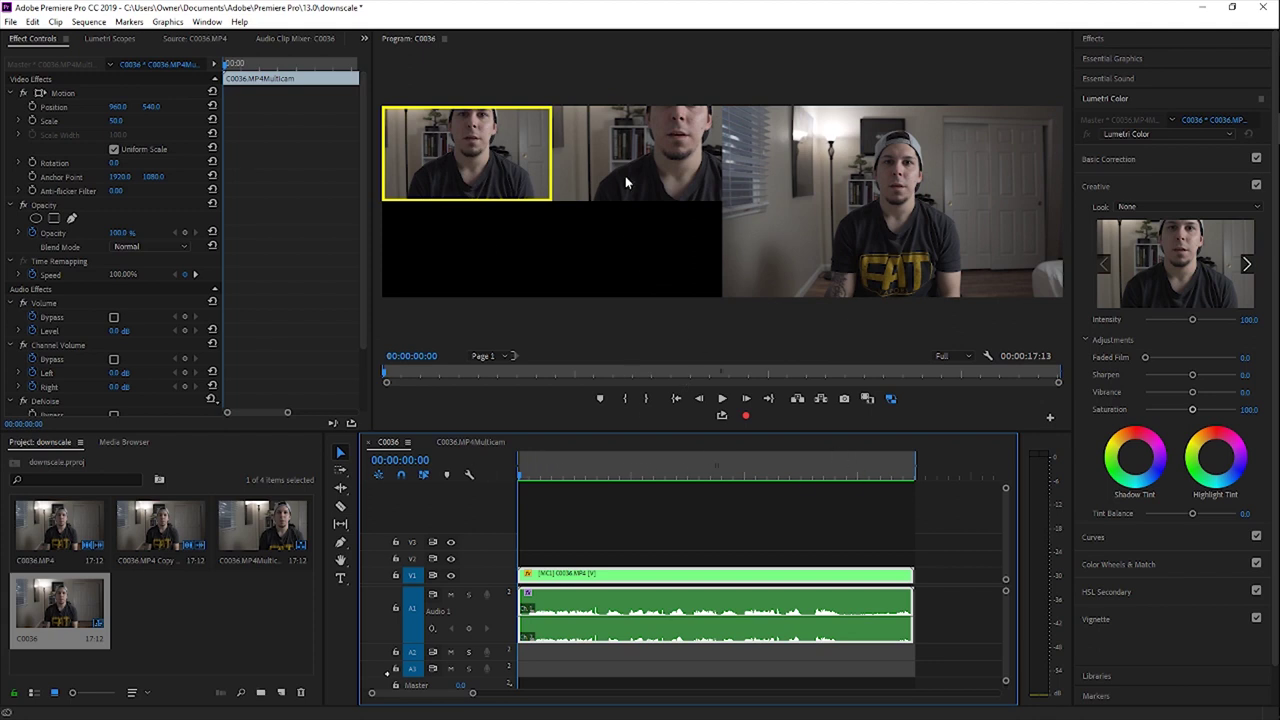
pyautogui.click(684, 176)
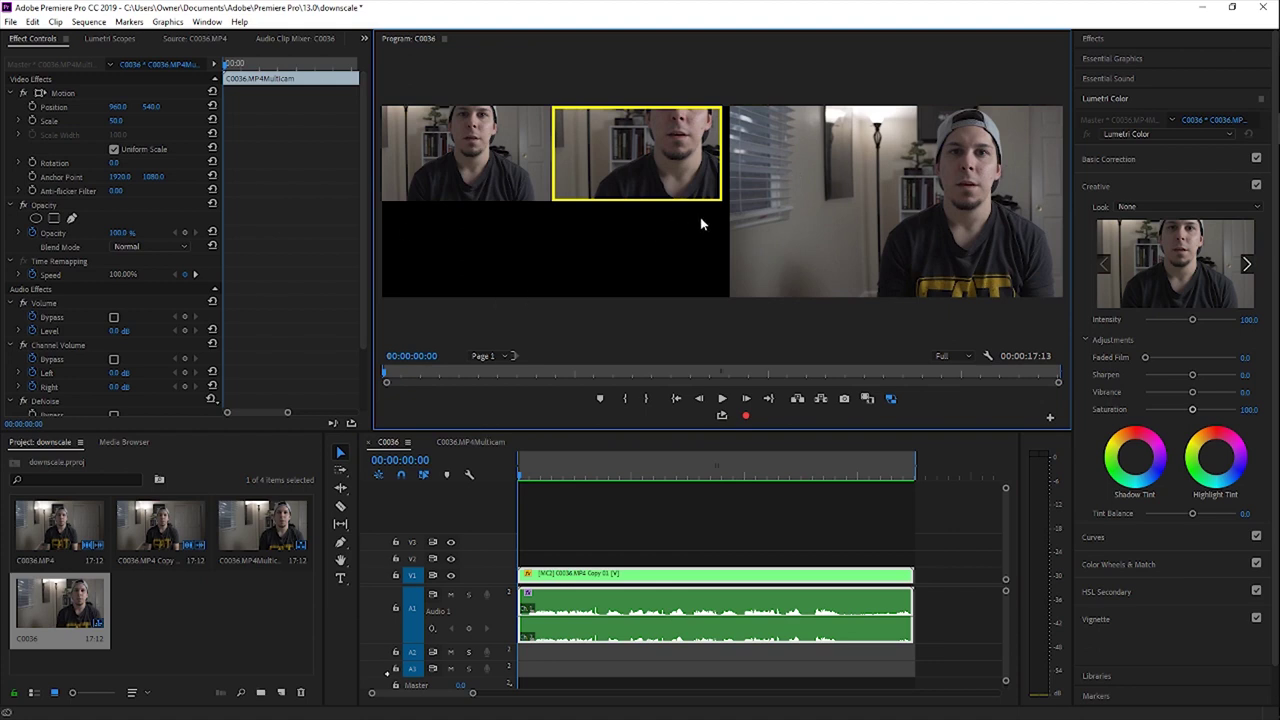
pyautogui.click(508, 167)
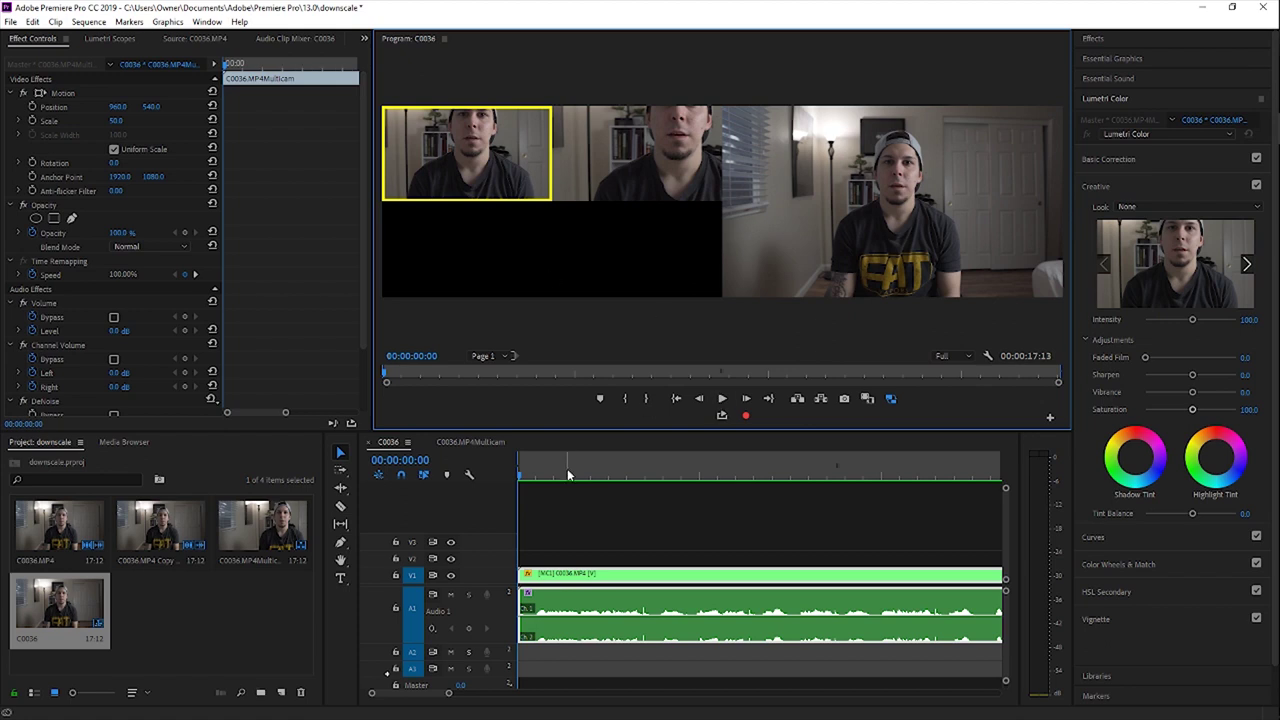
# During playback, cut live between angles 2, 1, 2 and 1, then stop and fit the timeline.
pyautogui.click(724, 401)
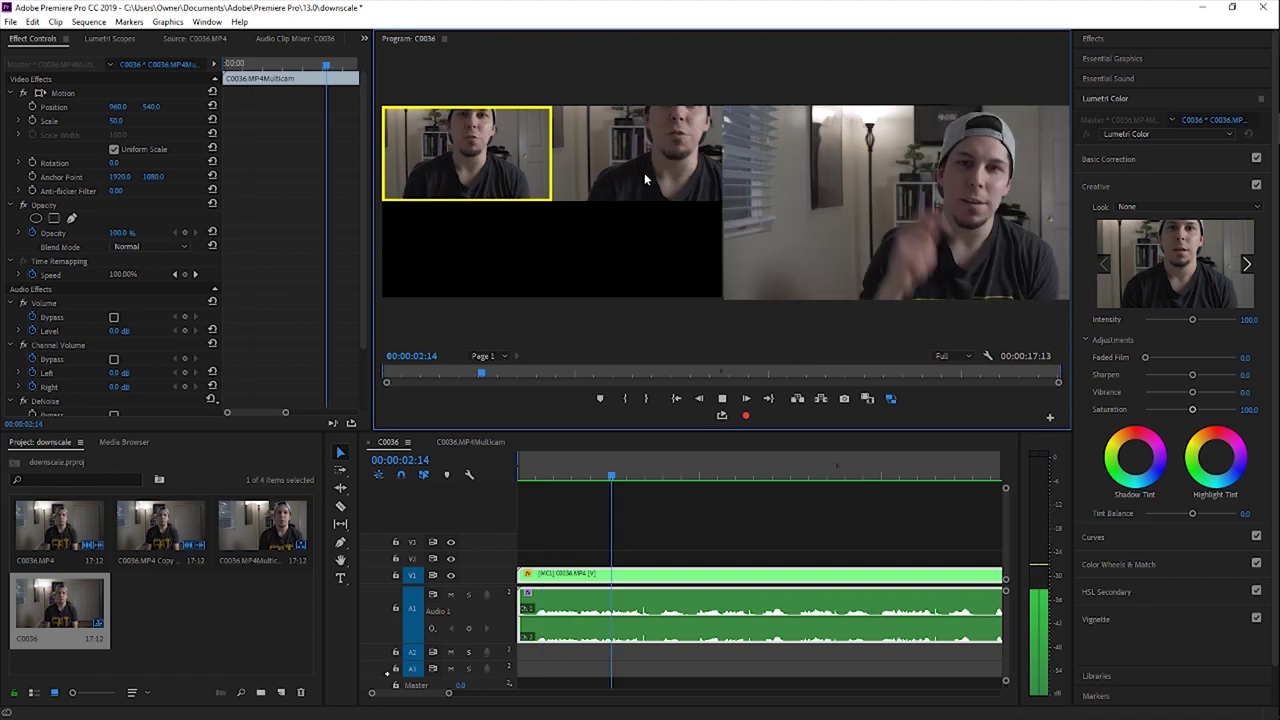
pyautogui.click(670, 177)
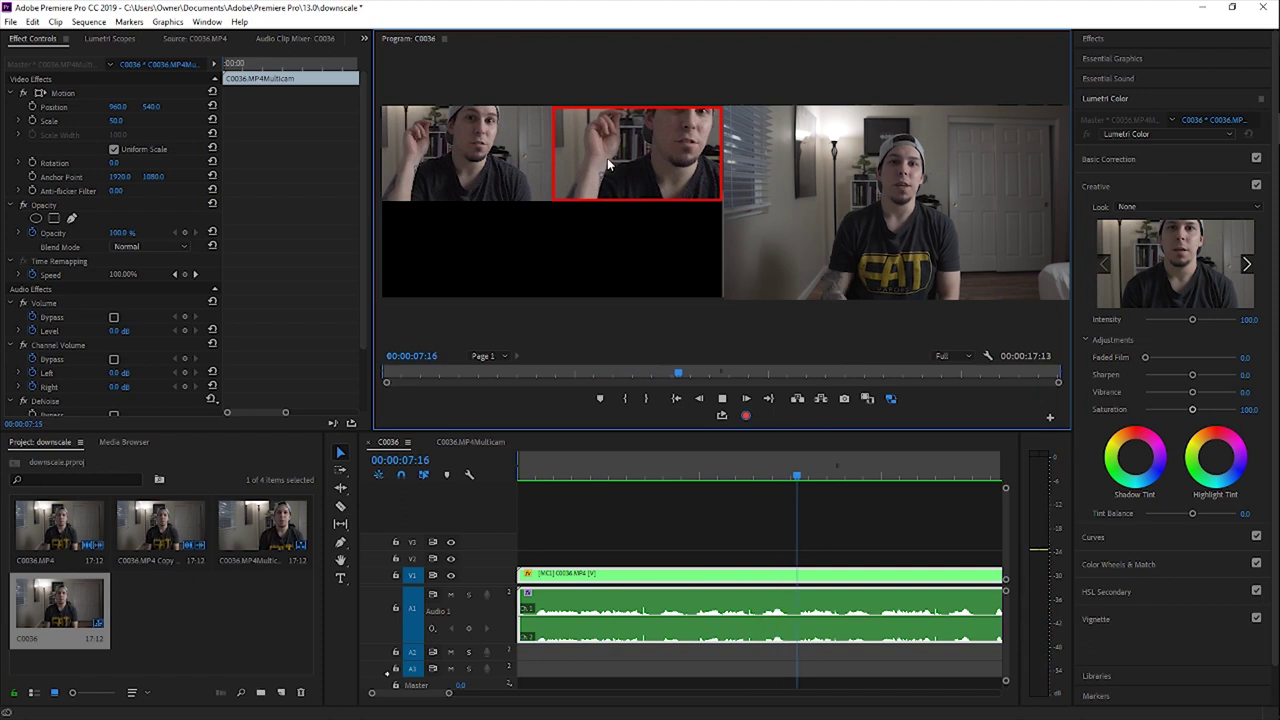
pyautogui.press('1')
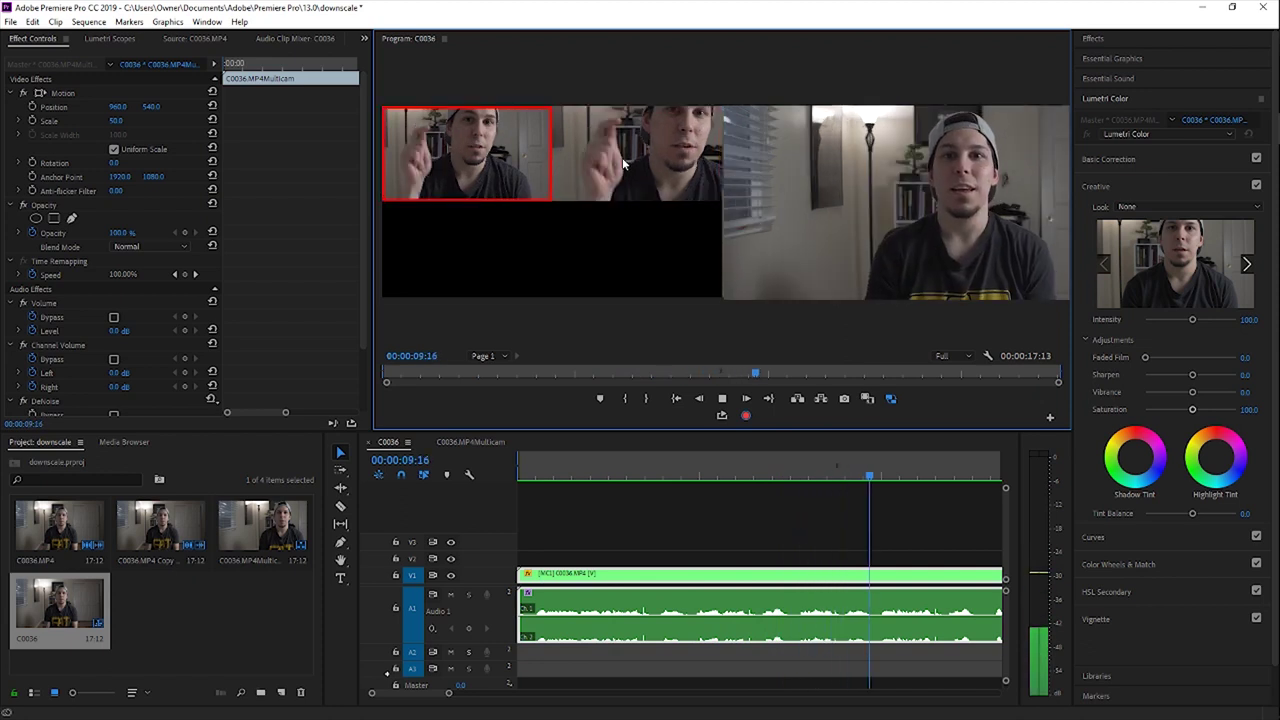
pyautogui.press('2')
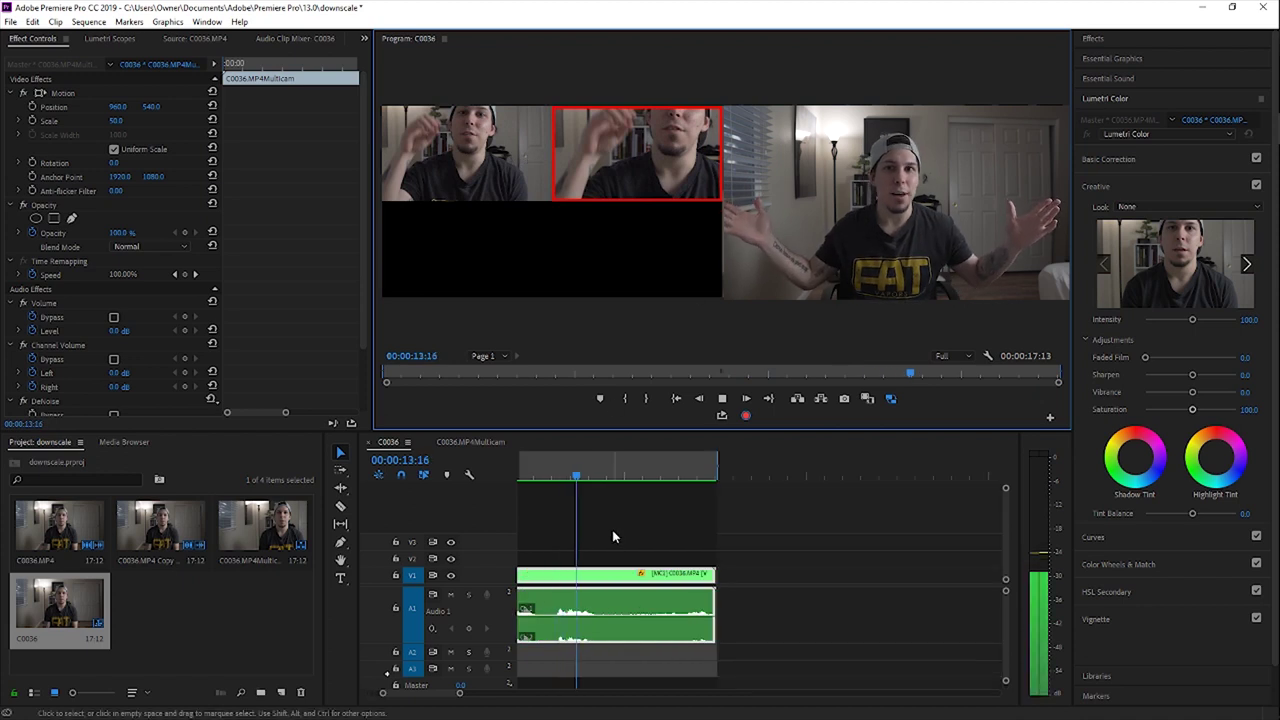
pyautogui.press('1')
pyautogui.click(388, 694)
pyautogui.moveTo(385, 697); pyautogui.dragTo(366, 694)
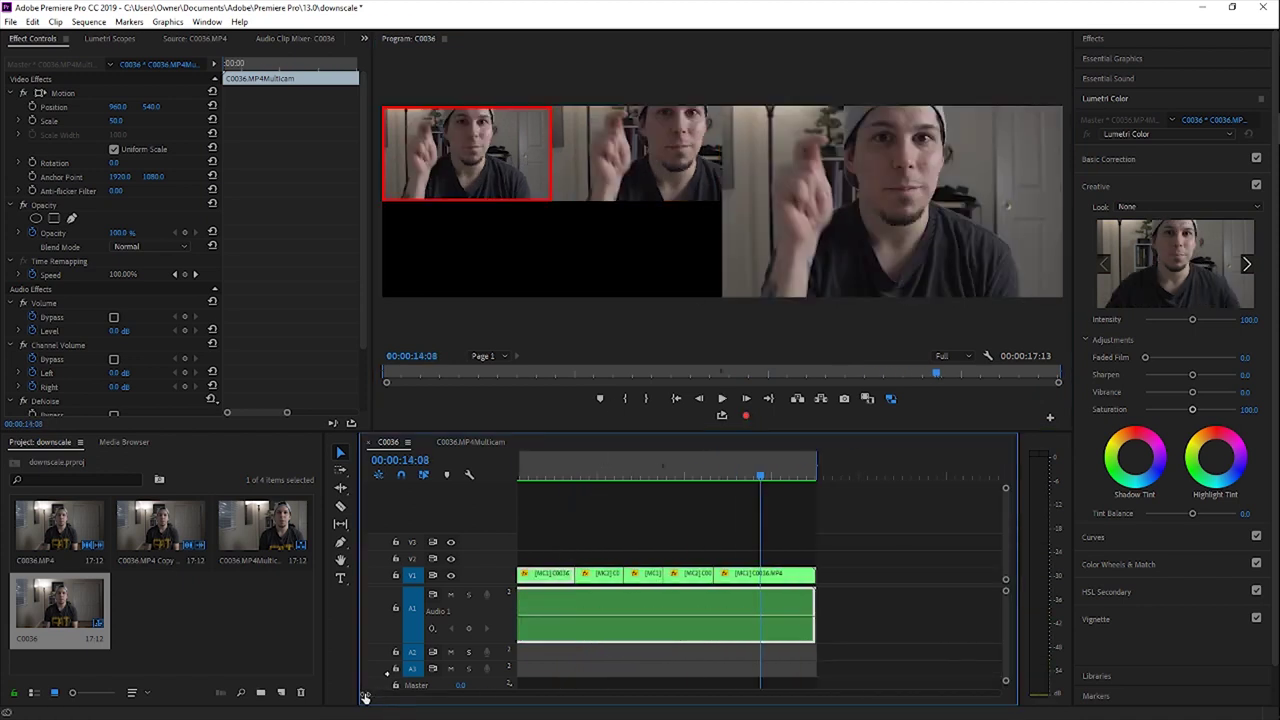
pyautogui.press('Home')
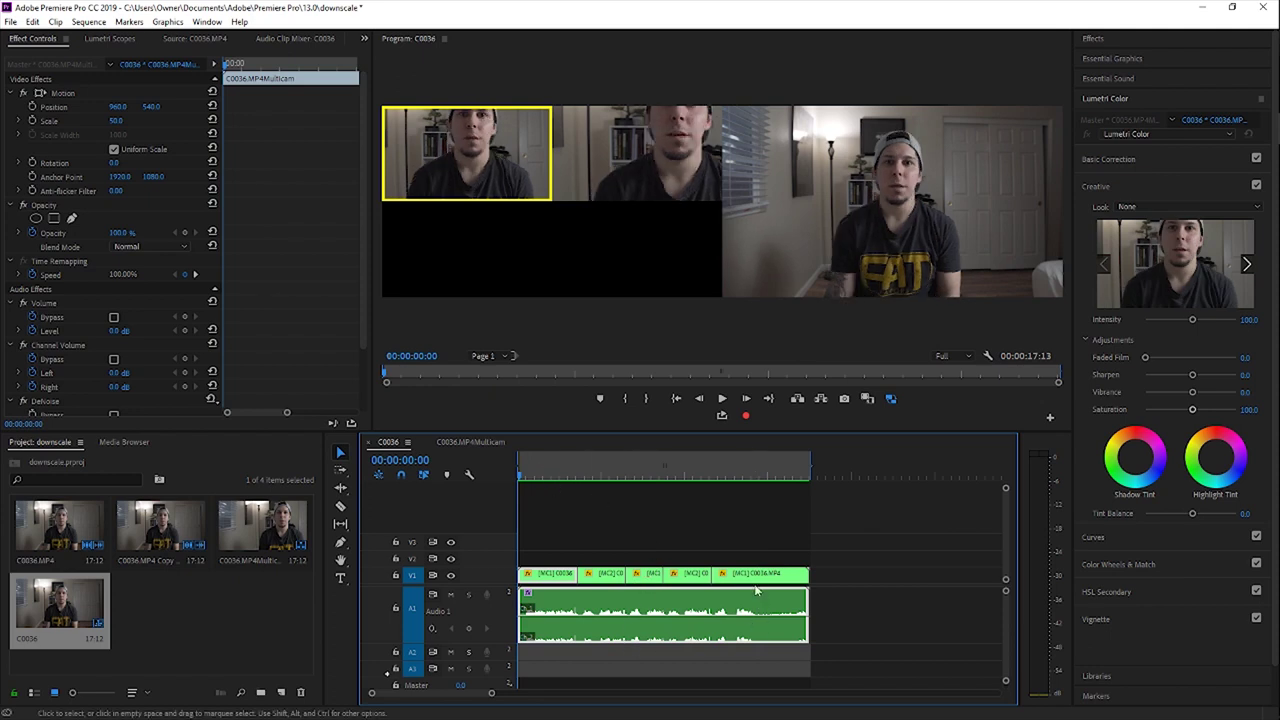
# Switch the frame at 00:00:03:10 to camera angle 2, then return to the sequence start.
pyautogui.click(574, 476)
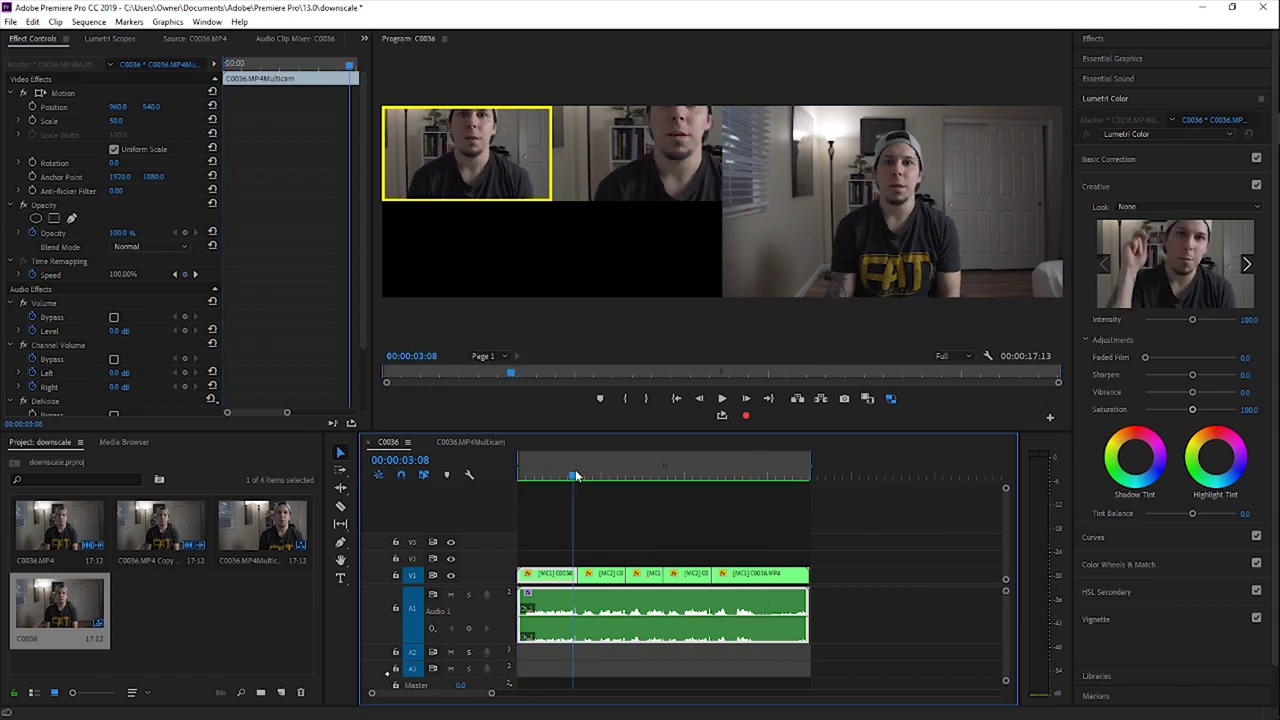
pyautogui.moveTo(576, 476); pyautogui.dragTo(577, 476)
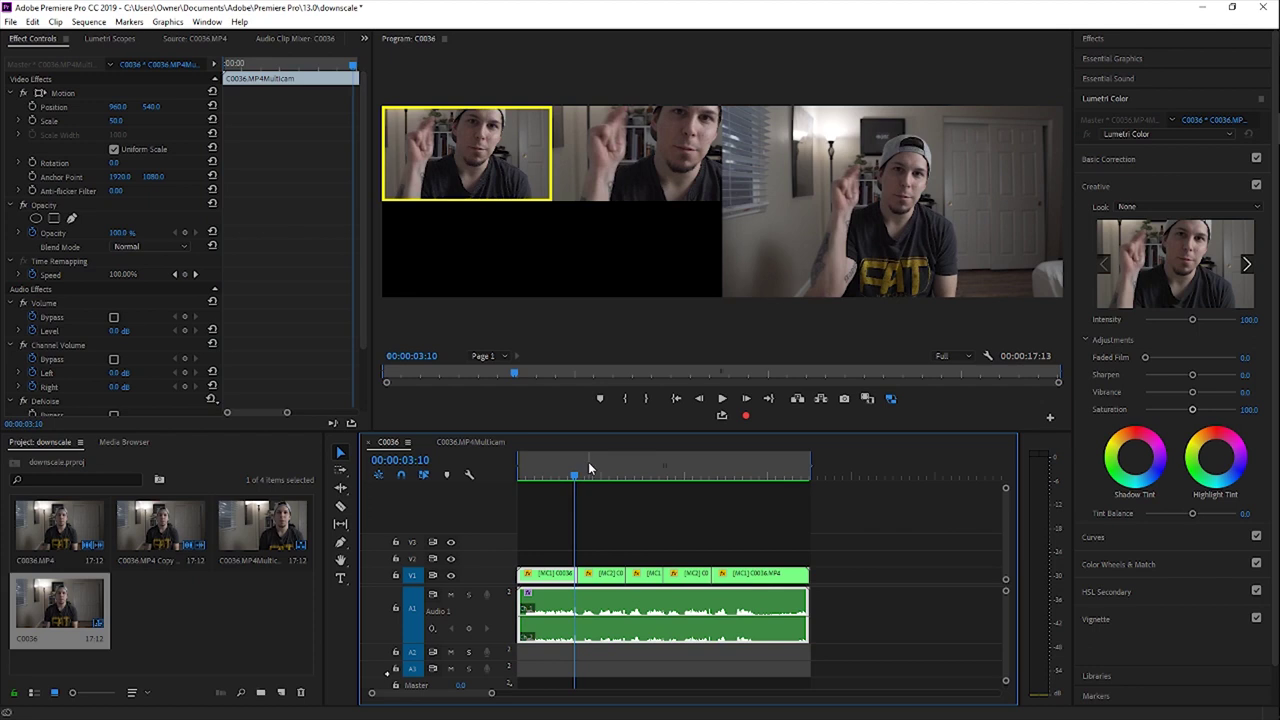
pyautogui.click(640, 160)
pyautogui.press('2')
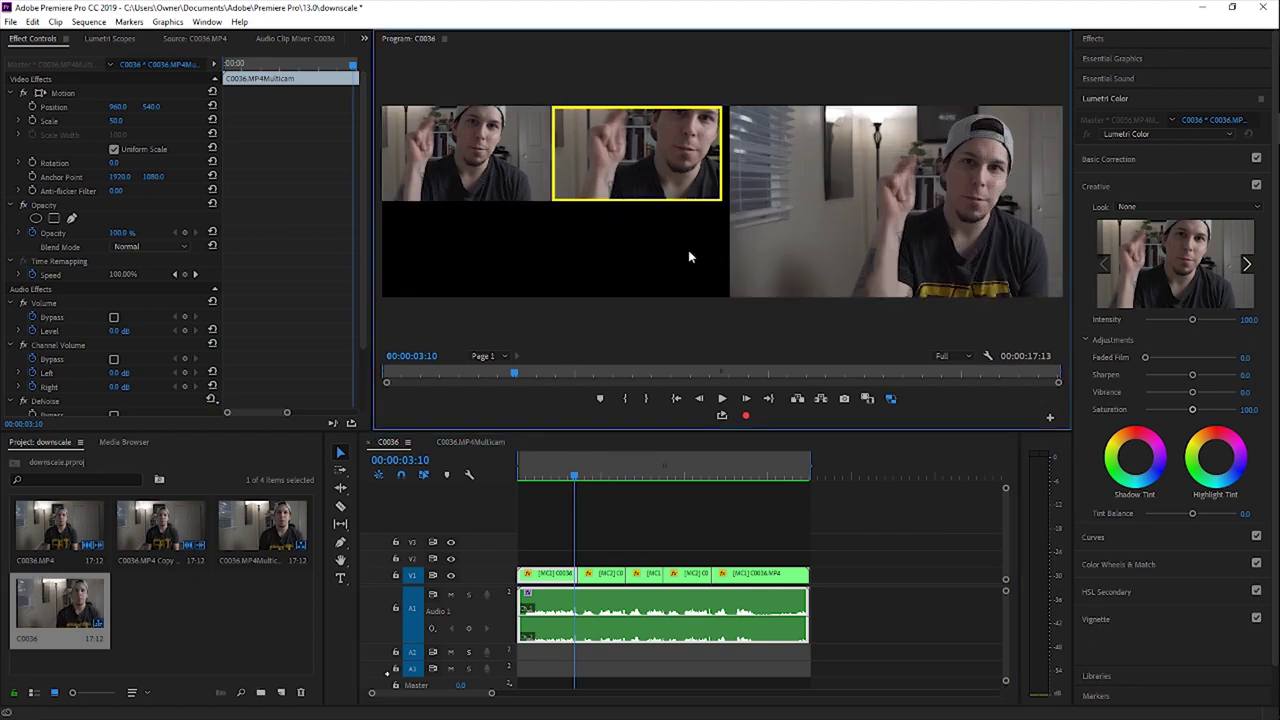
pyautogui.click(519, 470)
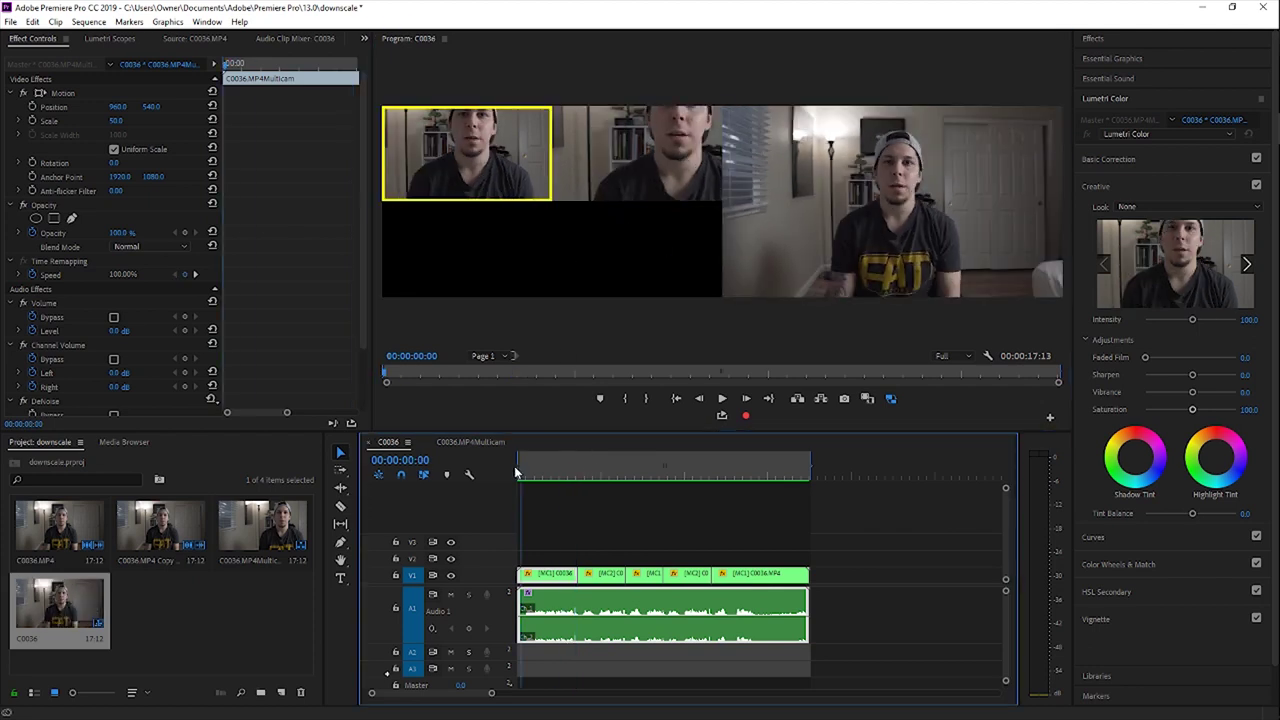